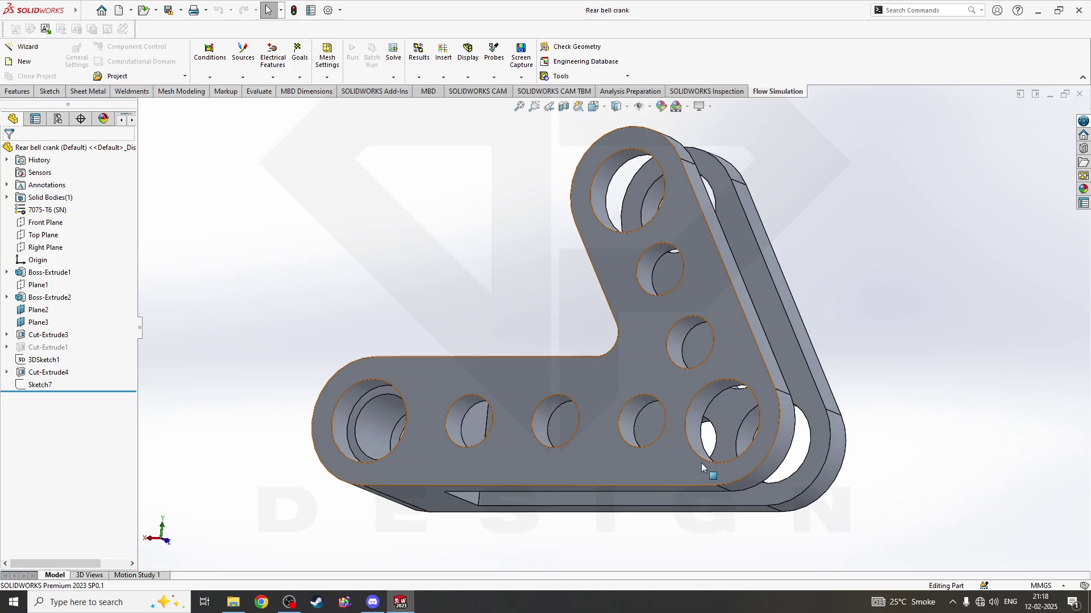
Orbit the part and briefly select features Boss-Extrude1 through Sketch7 in the tree
middle_click_drag(682, 397, 603, 370)
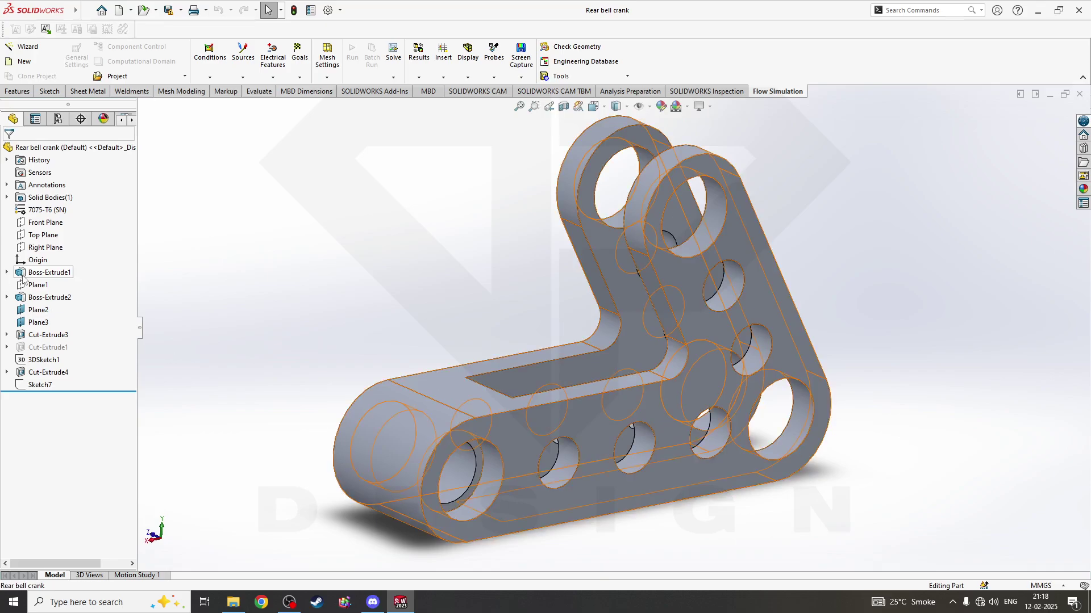
left_click(43, 272)
left_click(34, 385, "shift")
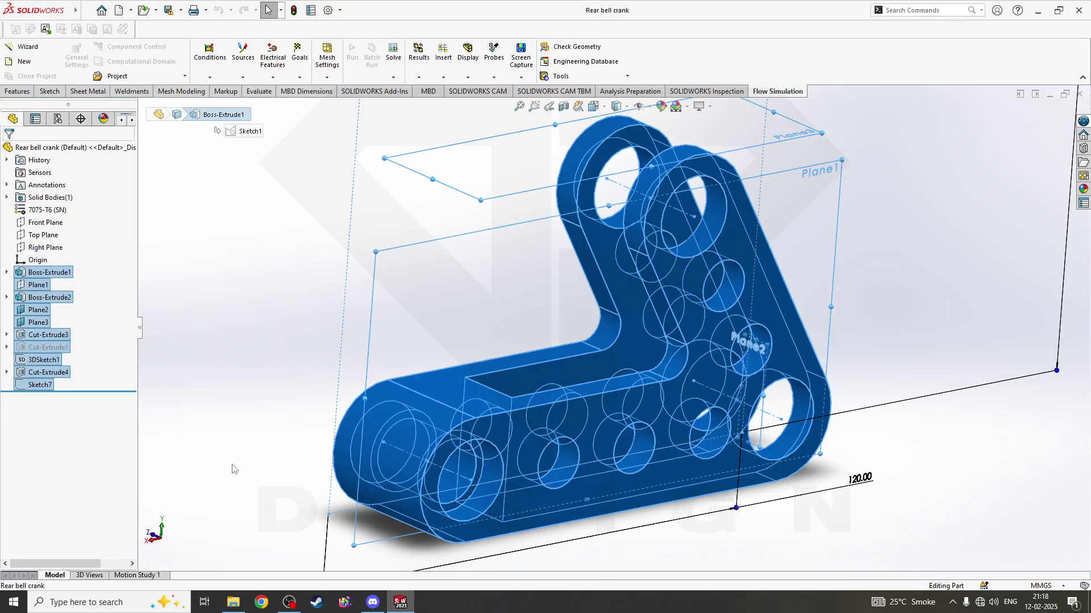
left_click(231, 467)
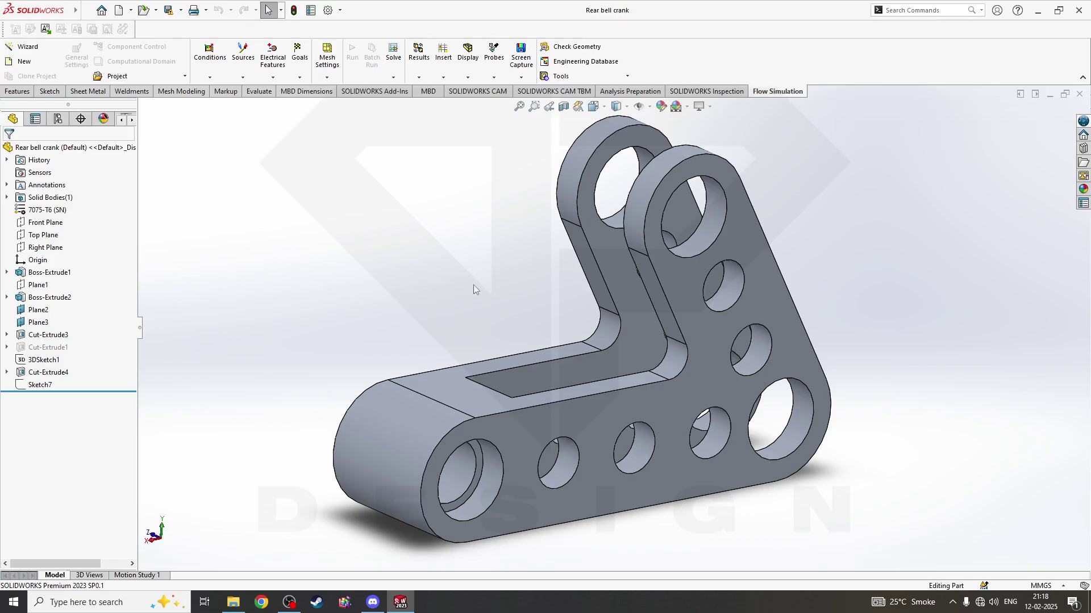
Save the part as STEP AP214 in Desktop > Trash1, replacing the existing file
left_click(182, 14)
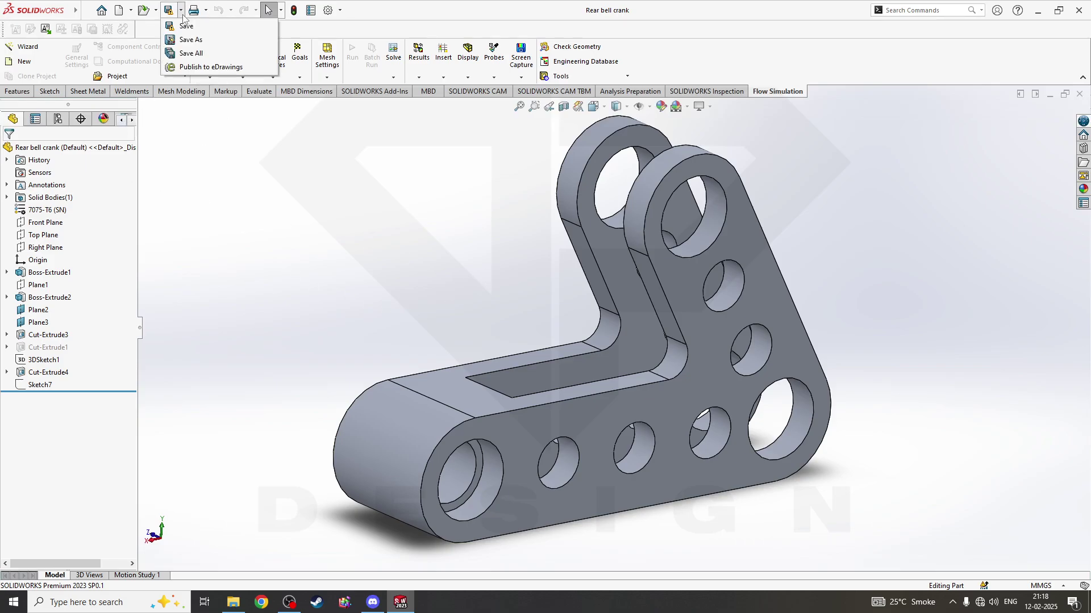
left_click(191, 39)
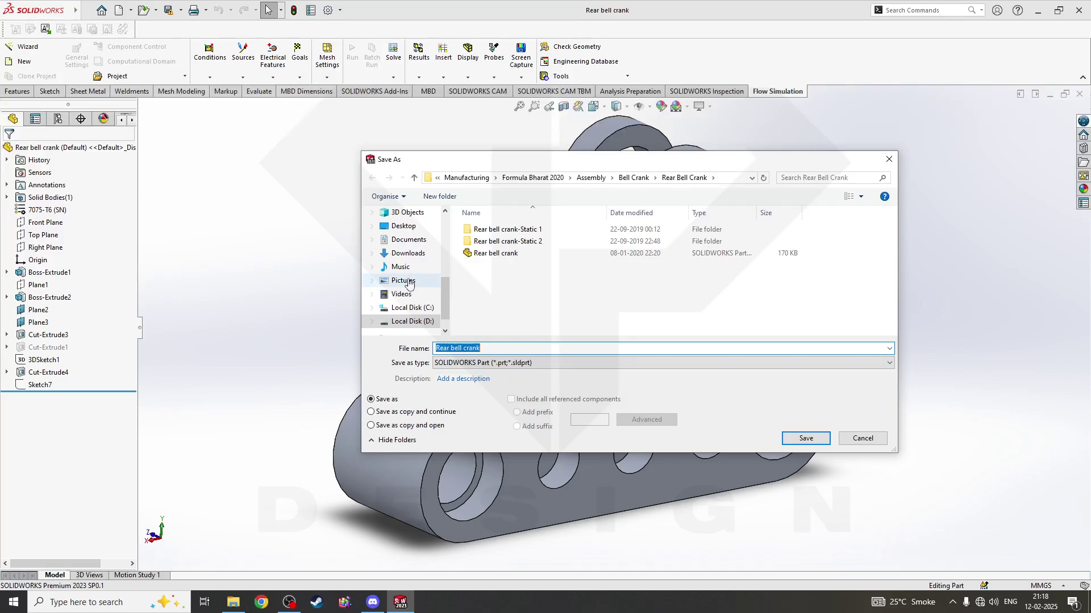
left_click(403, 225)
double_click(616, 241)
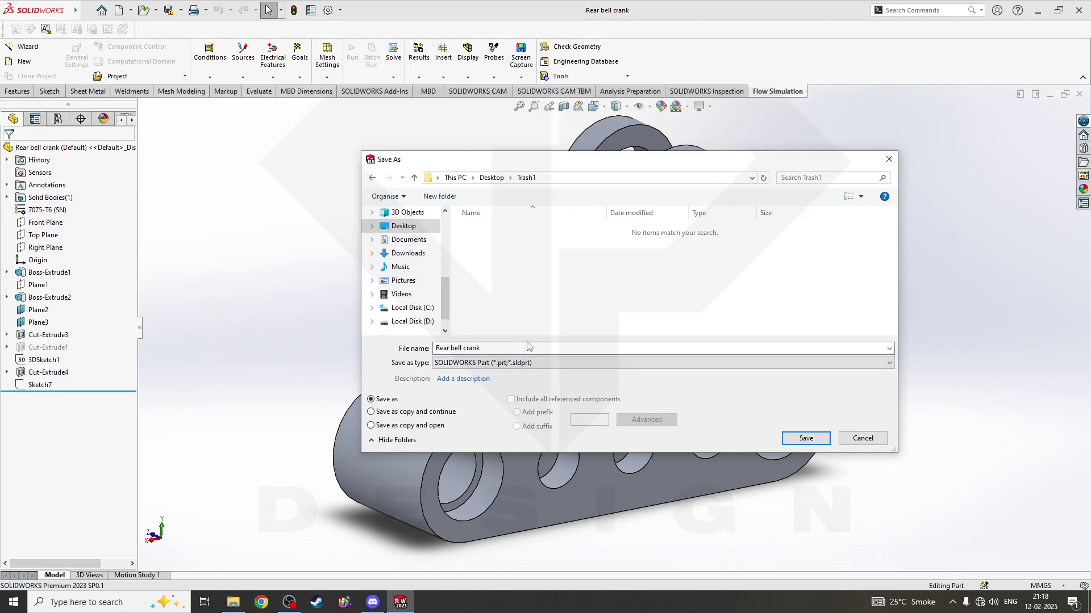
left_click(539, 364)
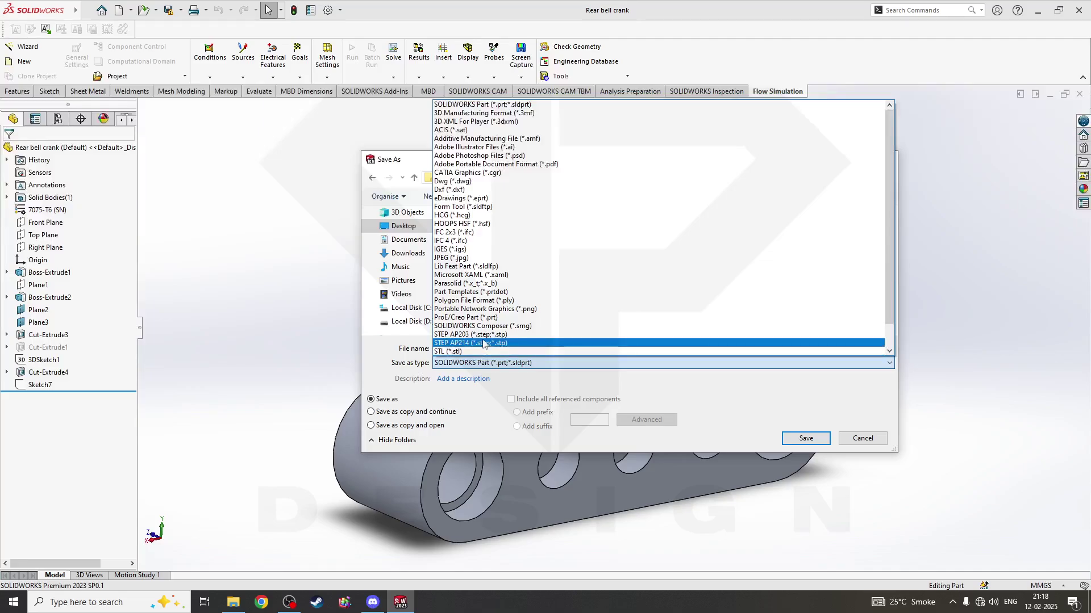
left_click(483, 343)
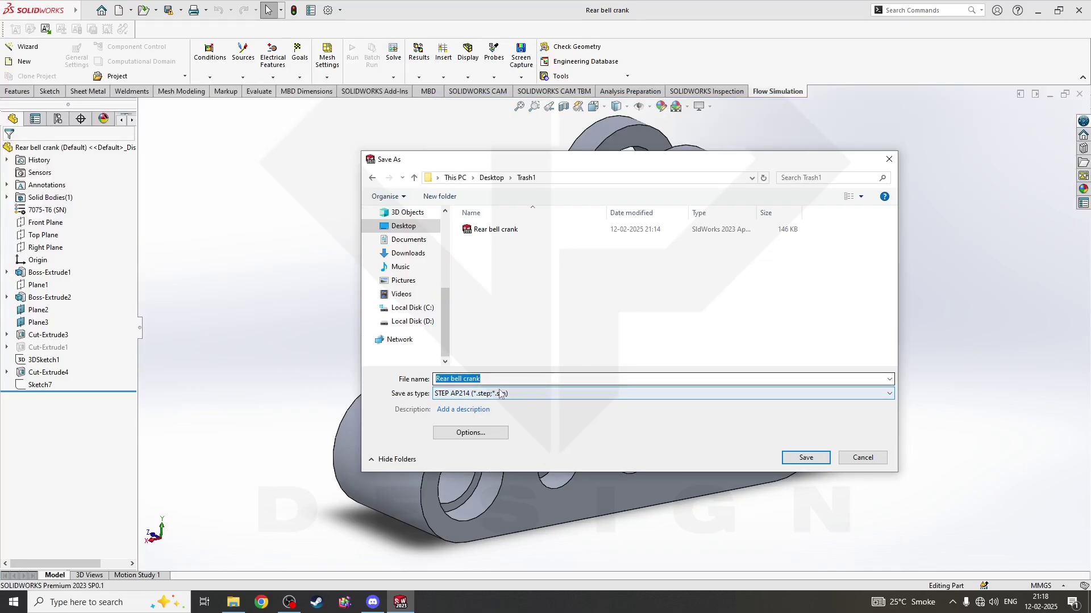
left_click(806, 458)
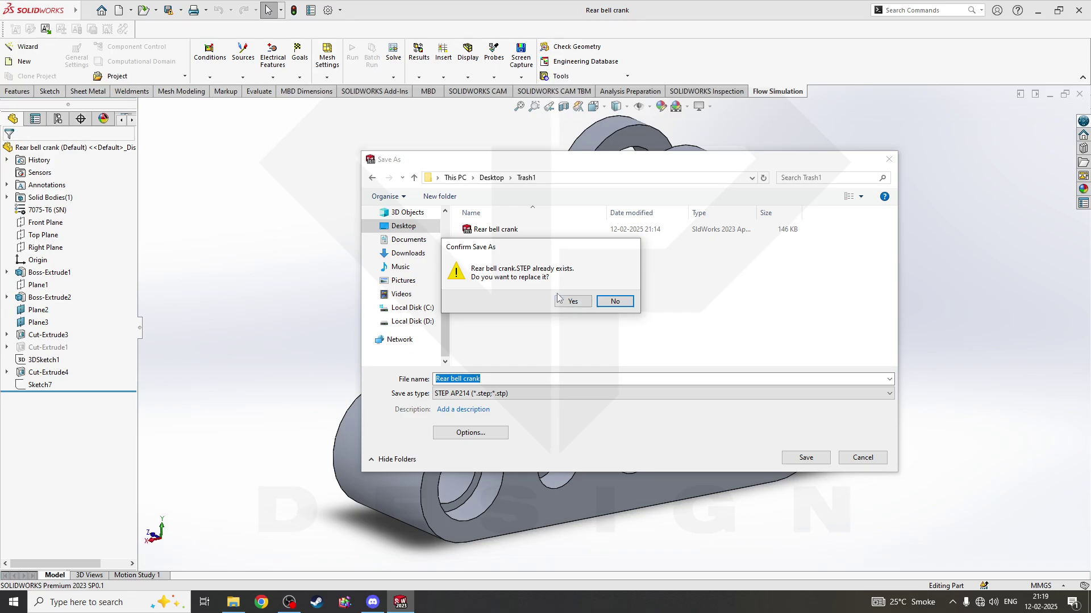
left_click(570, 301)
Open the Rear bell crank STEP file from Desktop > Trash1, declining import diagnostics
left_click(86, 9)
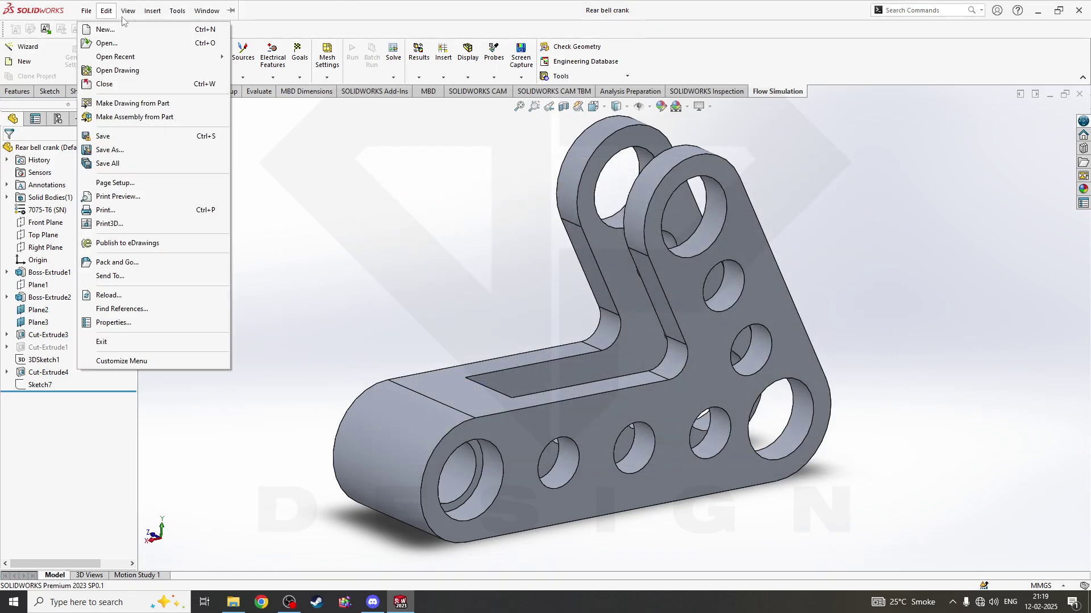
left_click(105, 39)
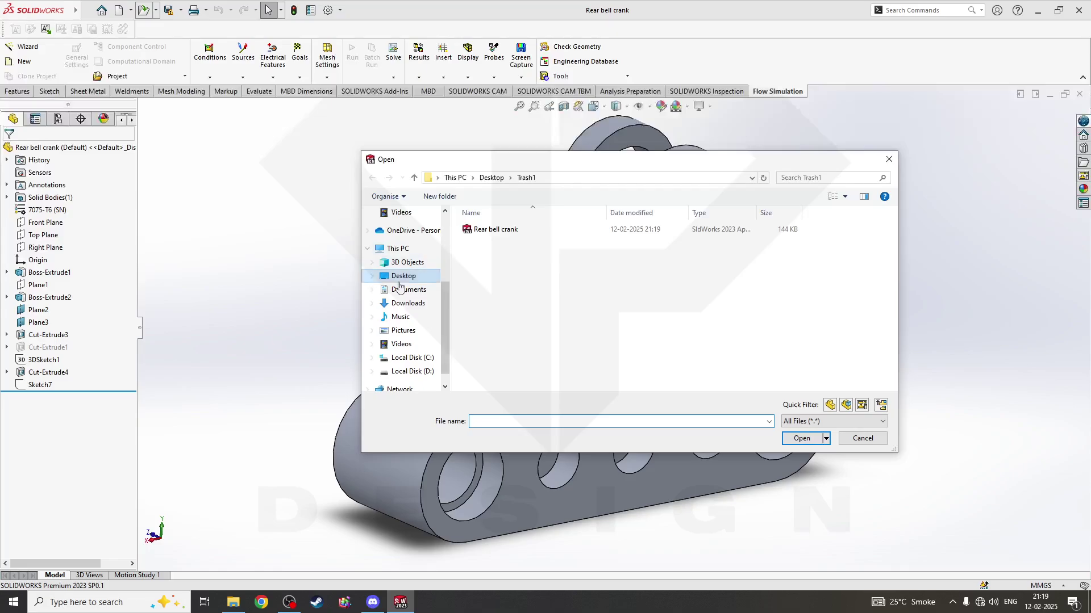
left_click(423, 276)
double_click(614, 268)
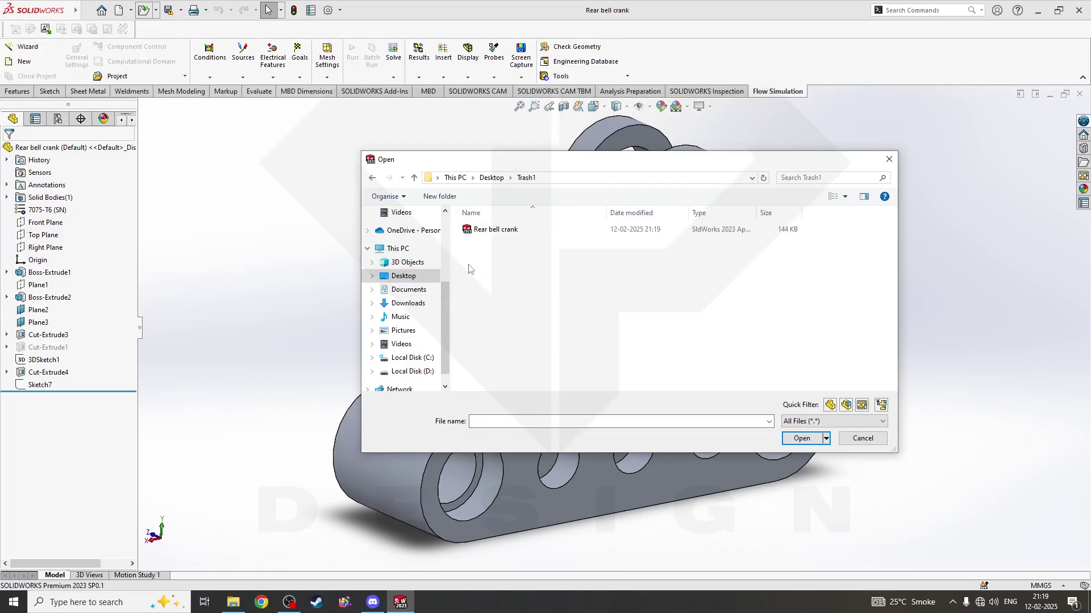
left_click(496, 229)
left_click(805, 458)
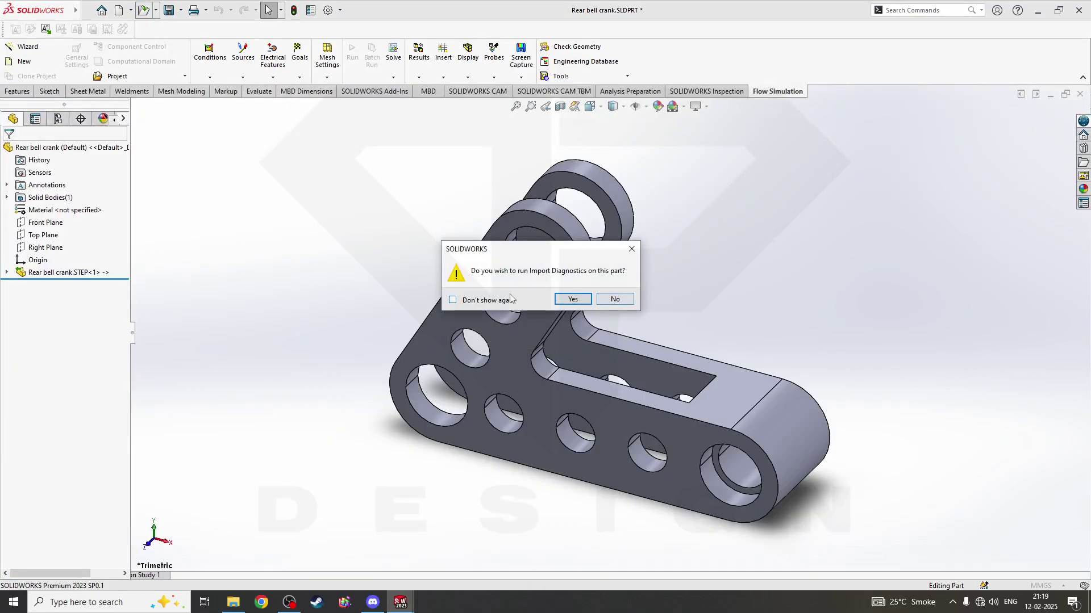
left_click(616, 299)
Expand the imported Rear bell crank.STEP<1> feature and its Solid Bodies, selecting the single body
middle_click_drag(545, 352, 6, 312)
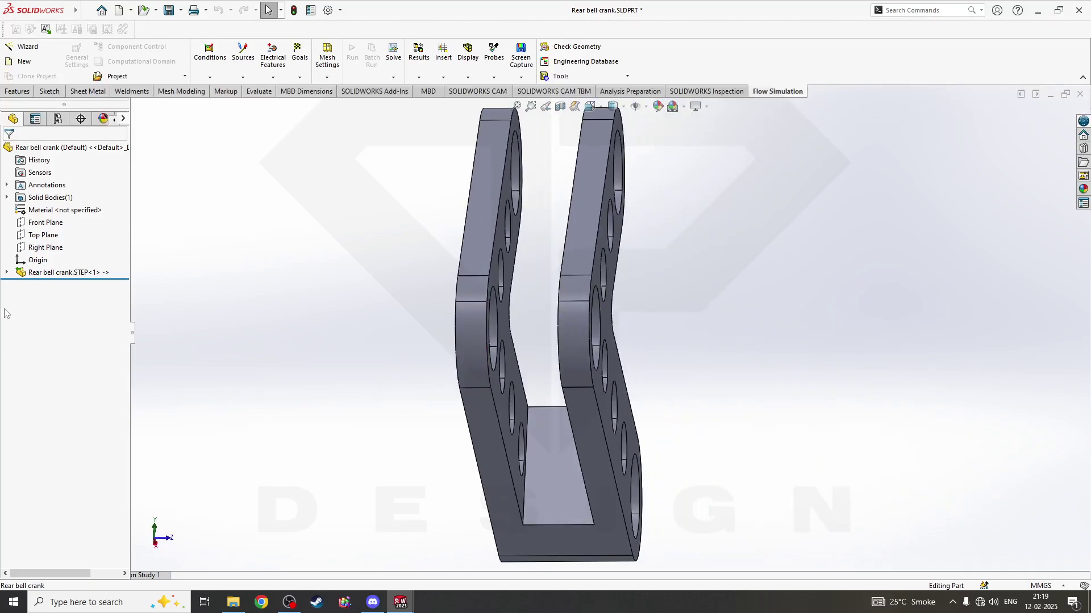
left_click(6, 273)
left_click(20, 285)
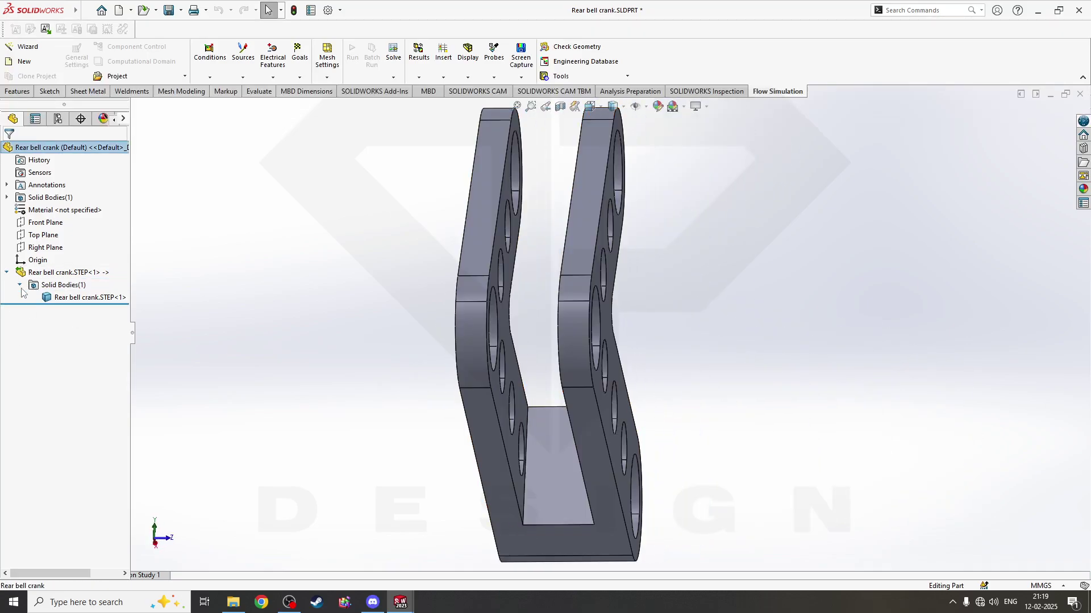
left_click(79, 300)
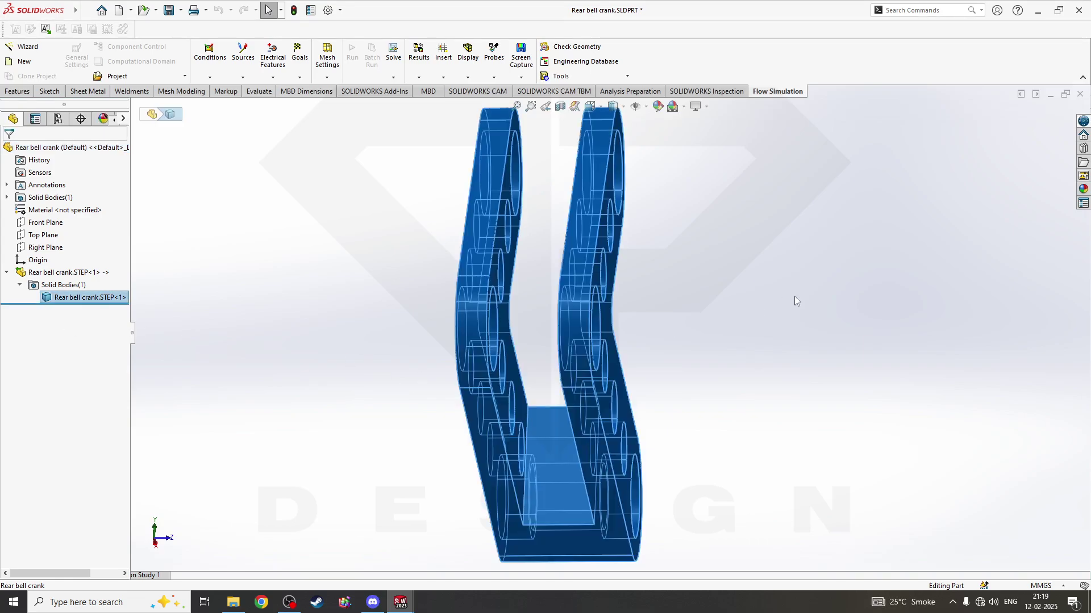
middle_click_drag(794, 296, 507, 505)
scroll(602, 336, "down", 3)
scroll(603, 333, "up", 3)
key("Escape")
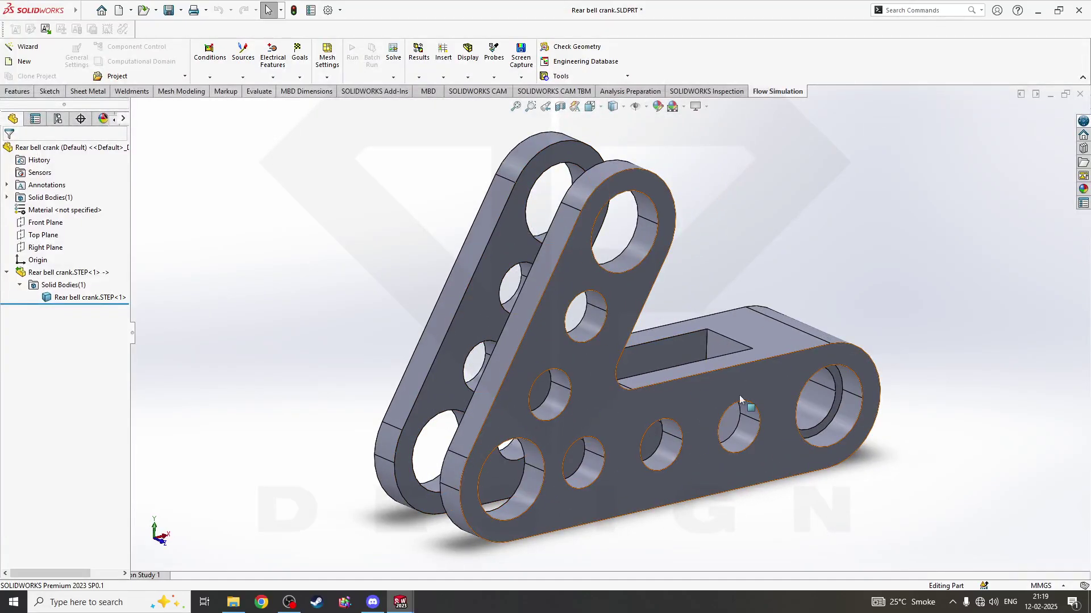
Orbit and zoom around the imported part to inspect both plates and the upper tabs
middle_click_drag(687, 368, 895, 443)
middle_click_drag(881, 481, 565, 221)
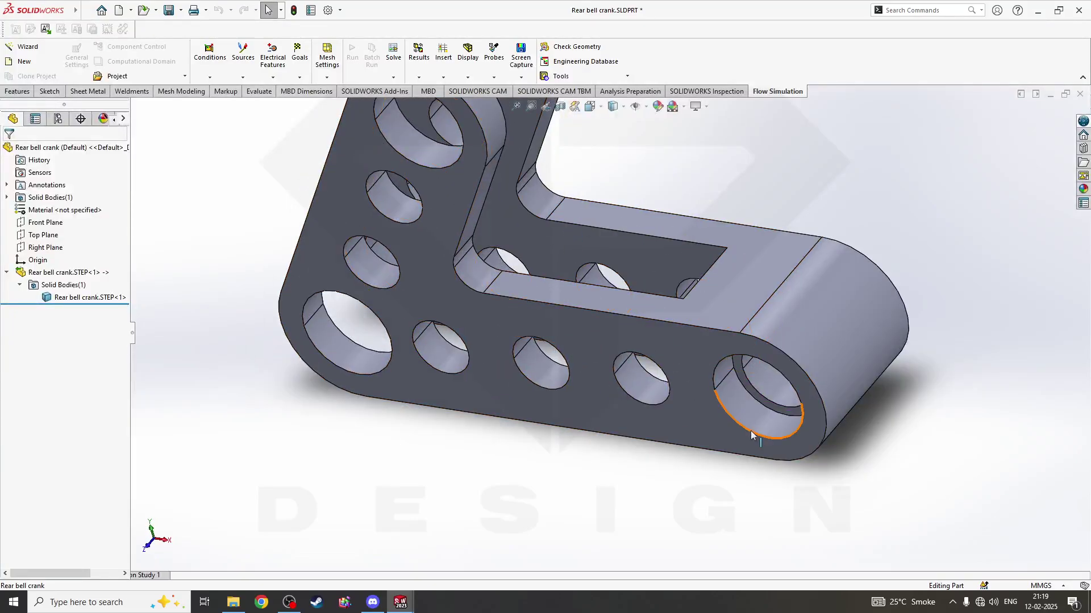
middle_click_drag(718, 450, 754, 437)
scroll(755, 438, "down", 2)
scroll(608, 390, "up", 1)
middle_click_drag(608, 391, 494, 442)
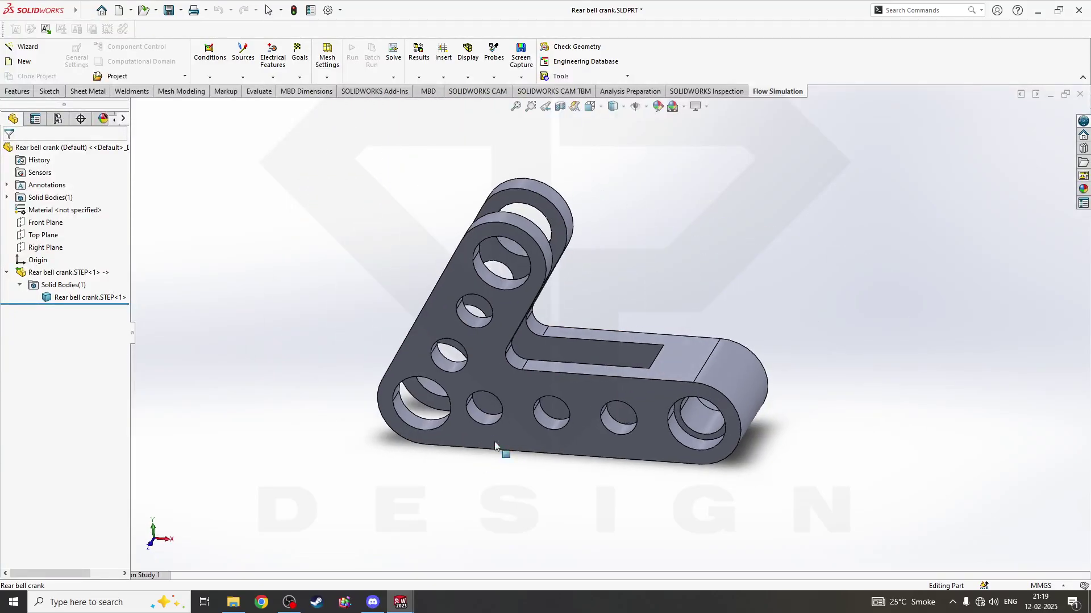
middle_click_drag(538, 357, 635, 346)
scroll(410, 319, "down", 2)
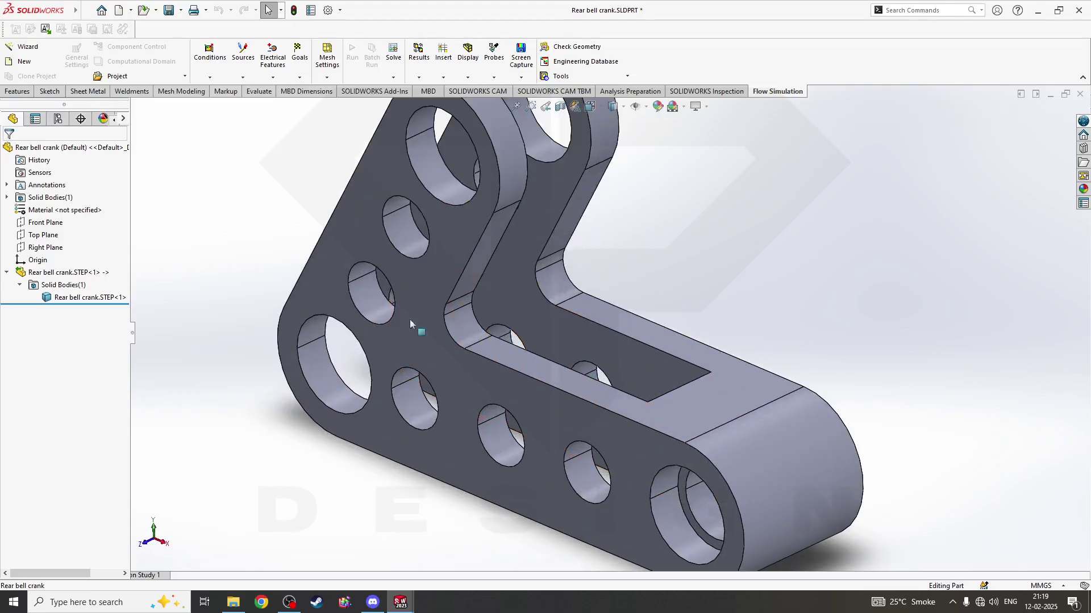
scroll(524, 184, "down", 5)
scroll(537, 301, "up", 5)
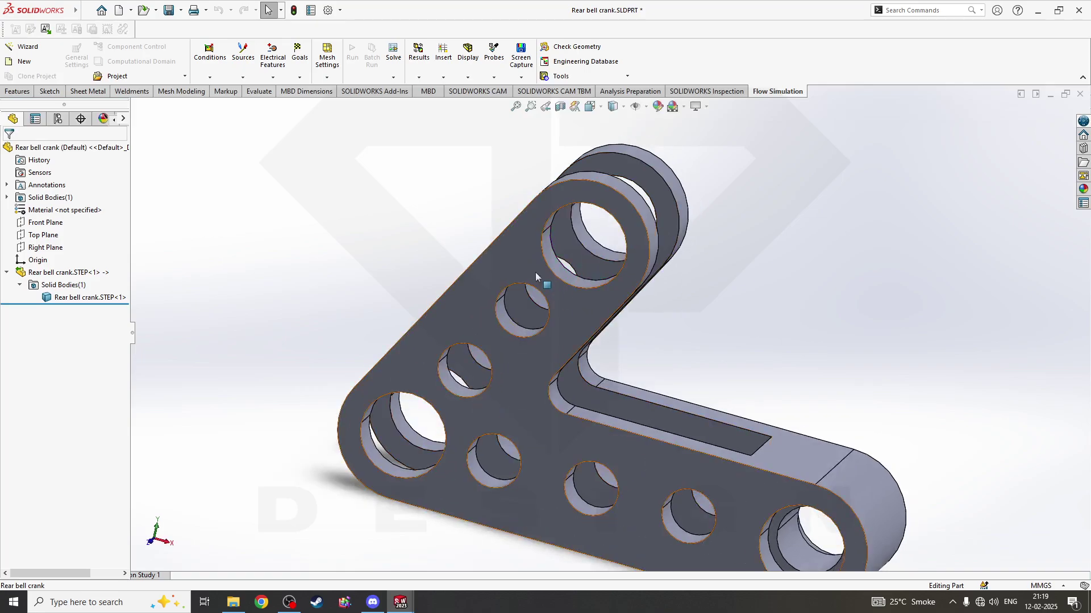
Select the part's top face, rotate to the side walls, and choose an option from the imported feature's context menu
left_click(535, 271)
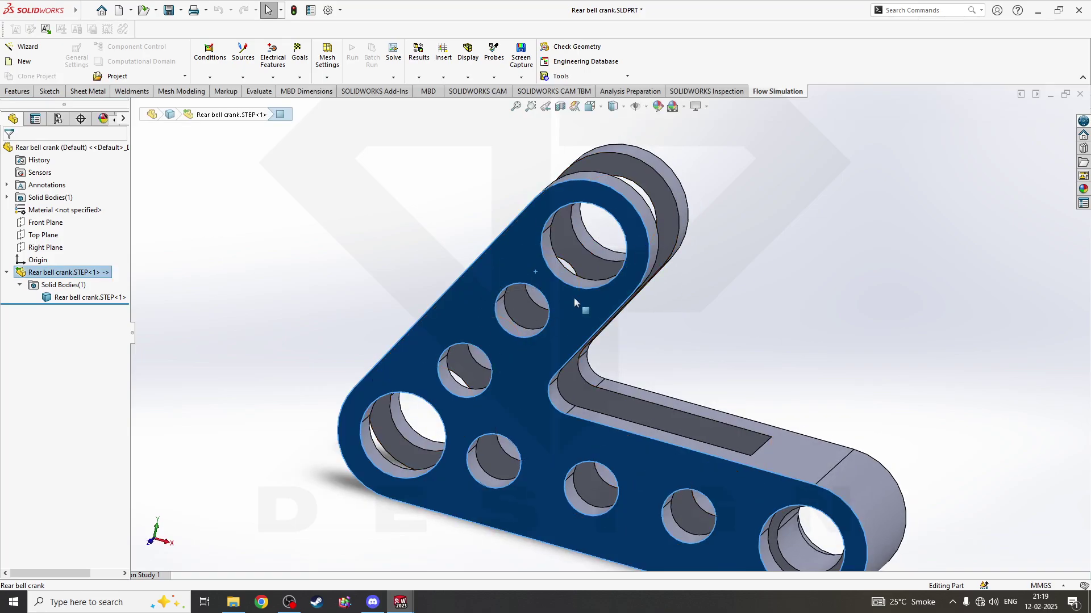
key("Left")
key("Left")
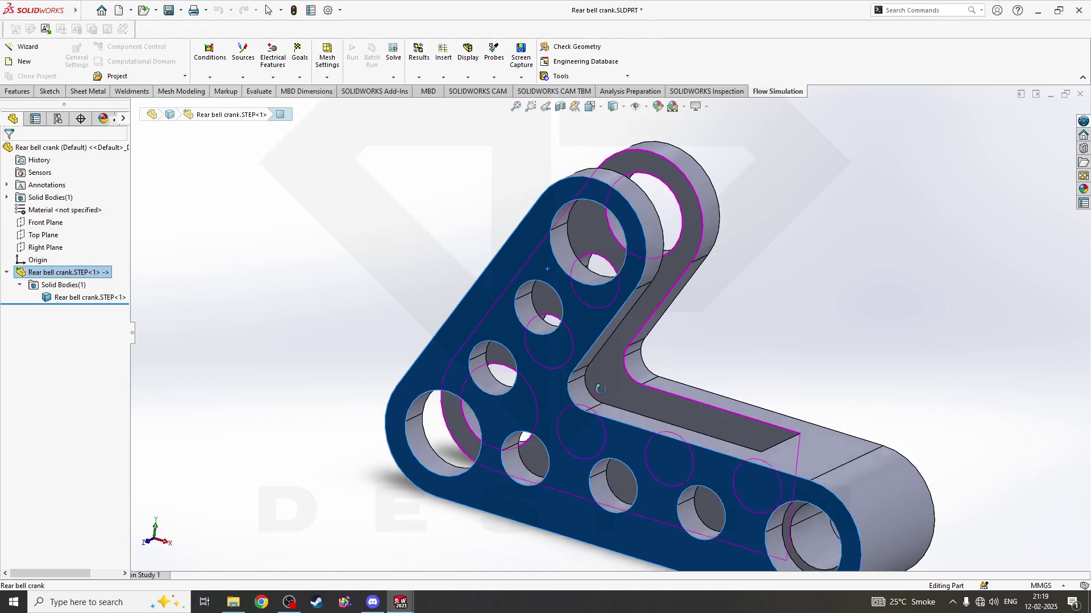
right_click(29, 278)
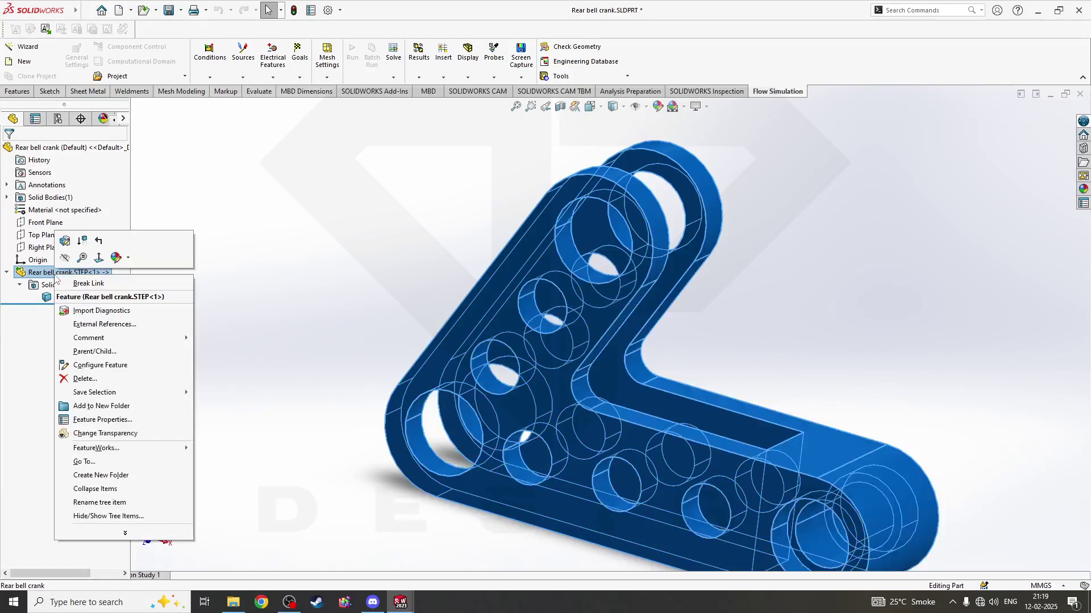
left_click(299, 246)
Save the part as a Parasolid (*.x_t) file named Rear bell crank in Trash1
left_click(180, 10)
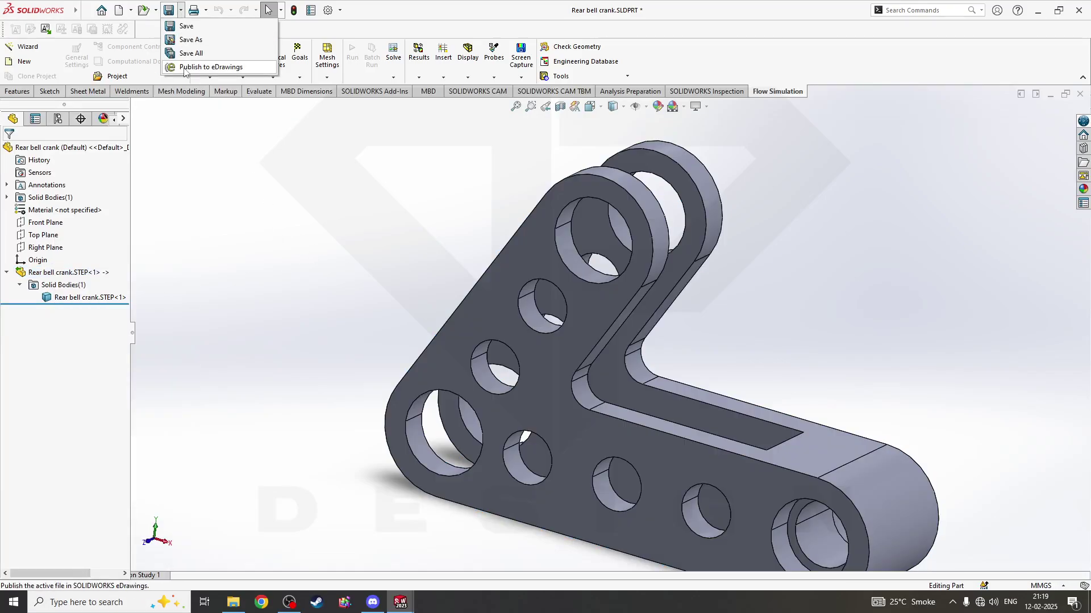
left_click(182, 40)
left_click(551, 362)
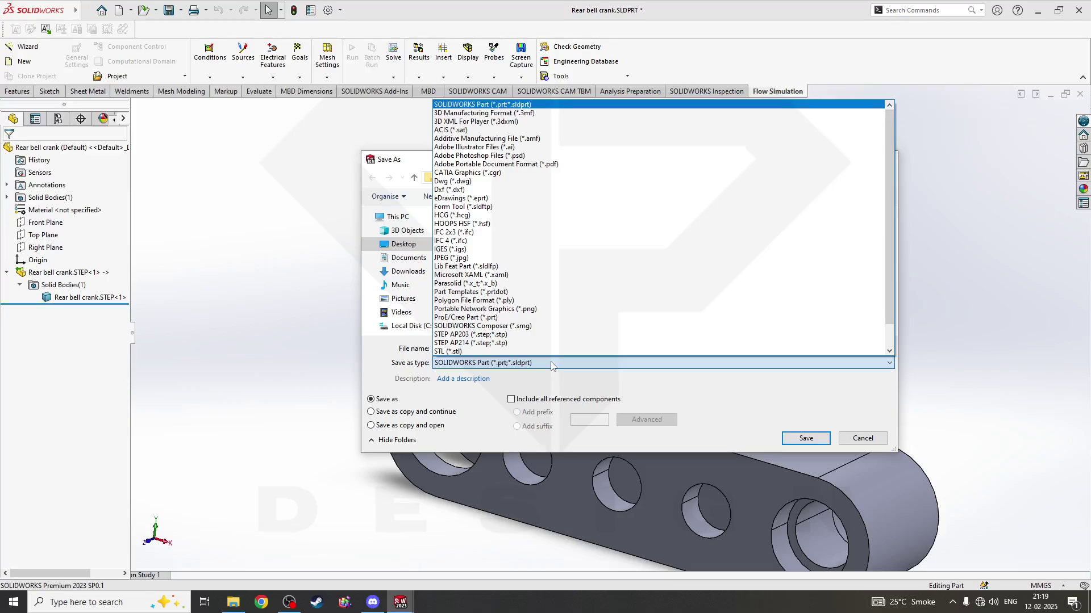
left_click(522, 284)
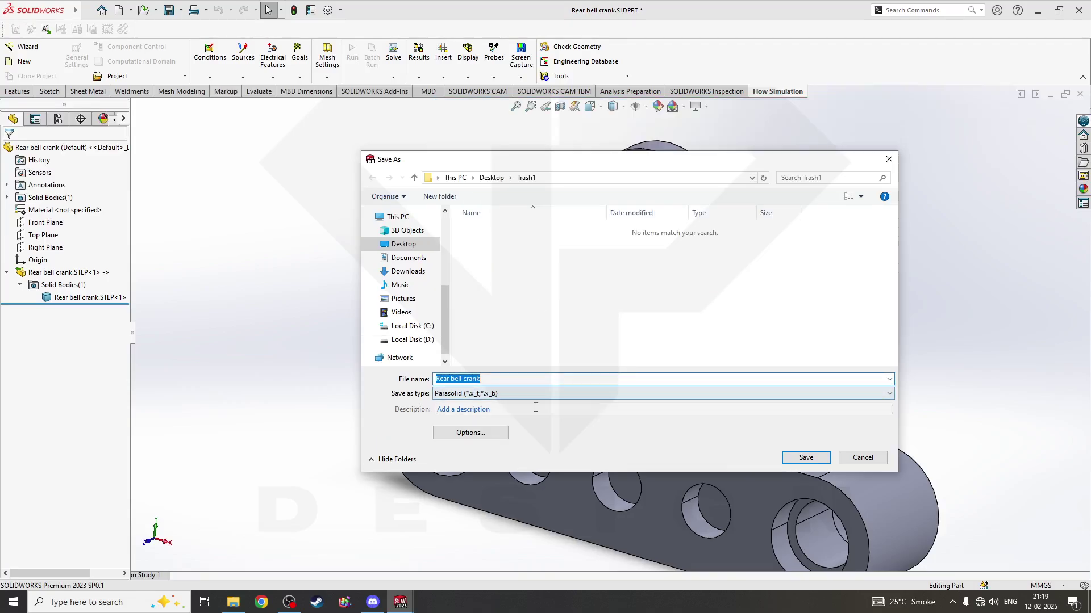
left_click(794, 460)
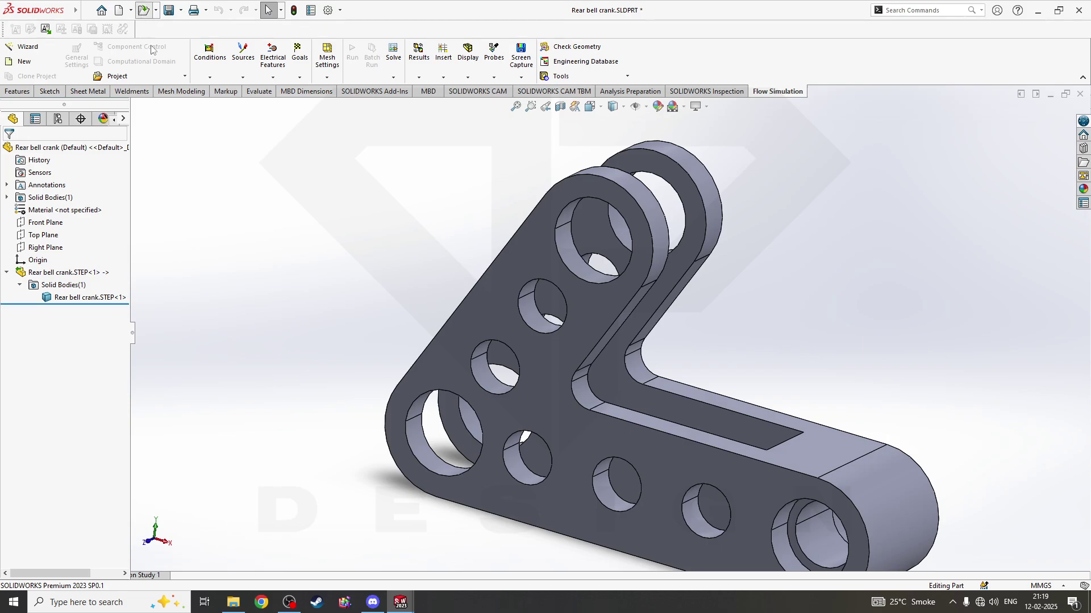
Open the Rear bell crank Parasolid file, declining Import Diagnostics and FeatureWorks recognition
left_click(142, 9)
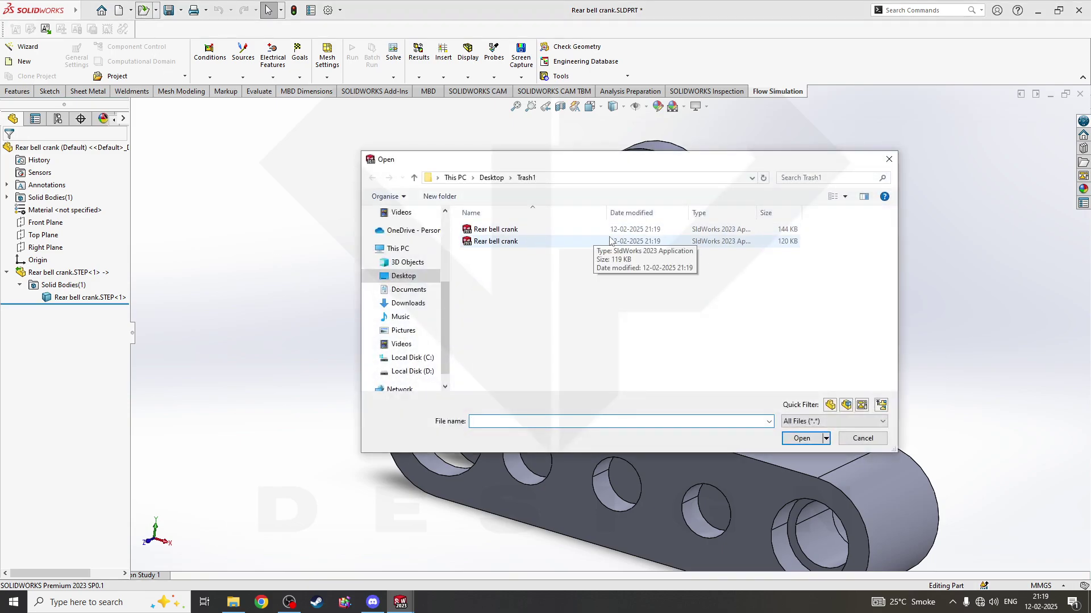
left_click(792, 421)
left_click(811, 334)
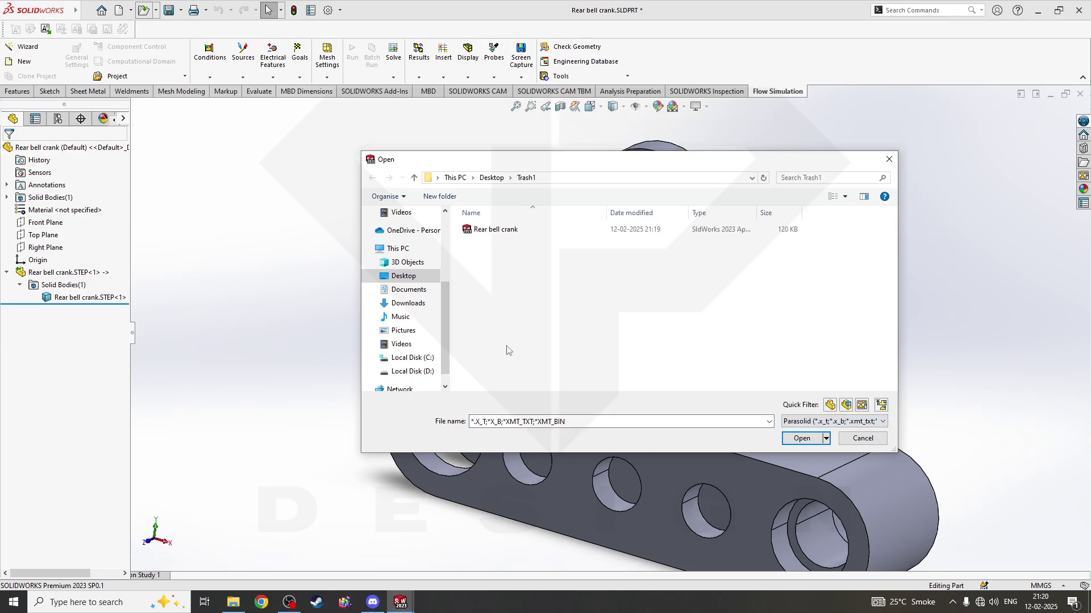
left_click(494, 230)
left_click(790, 457)
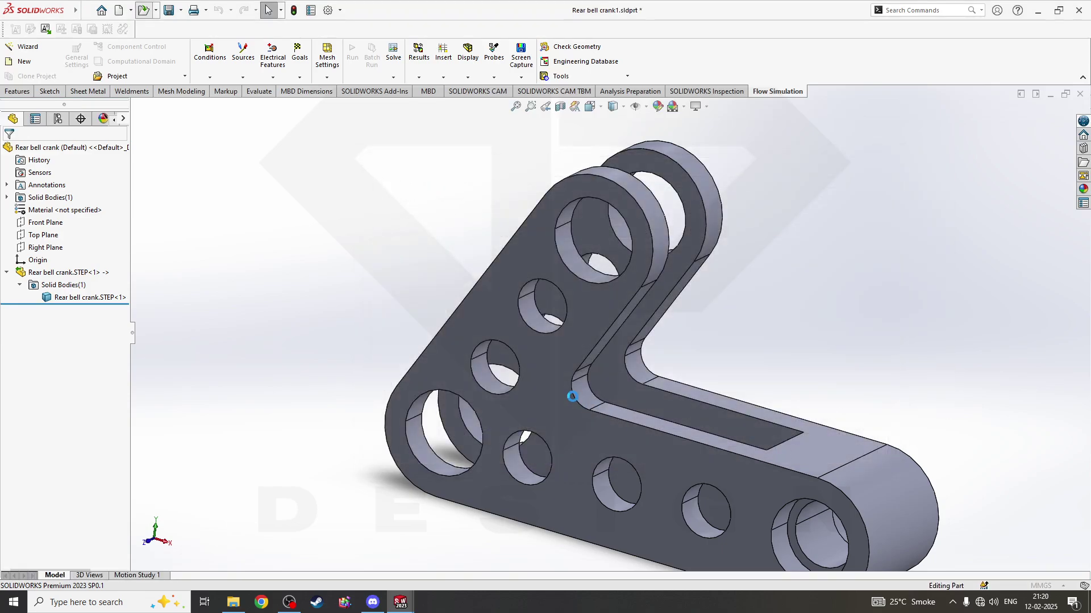
left_click(606, 296)
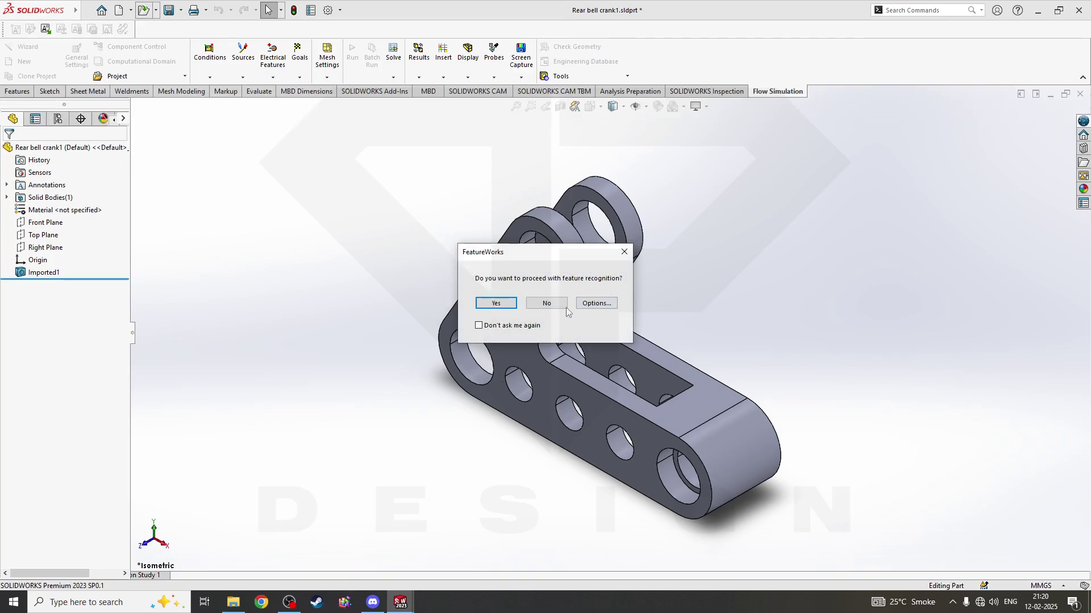
left_click_drag(489, 256, 459, 274)
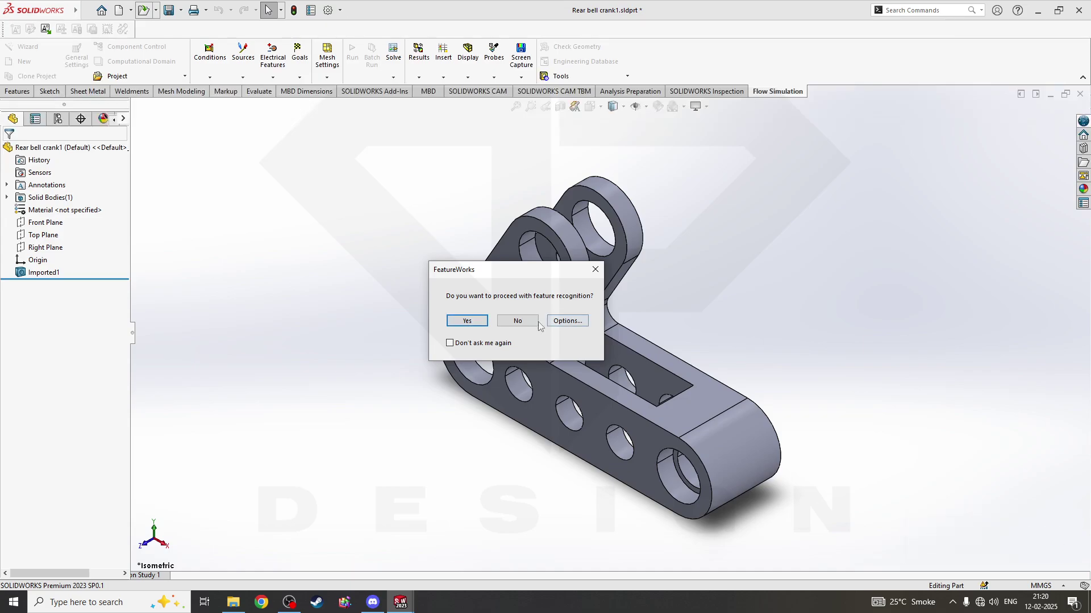
left_click(517, 322)
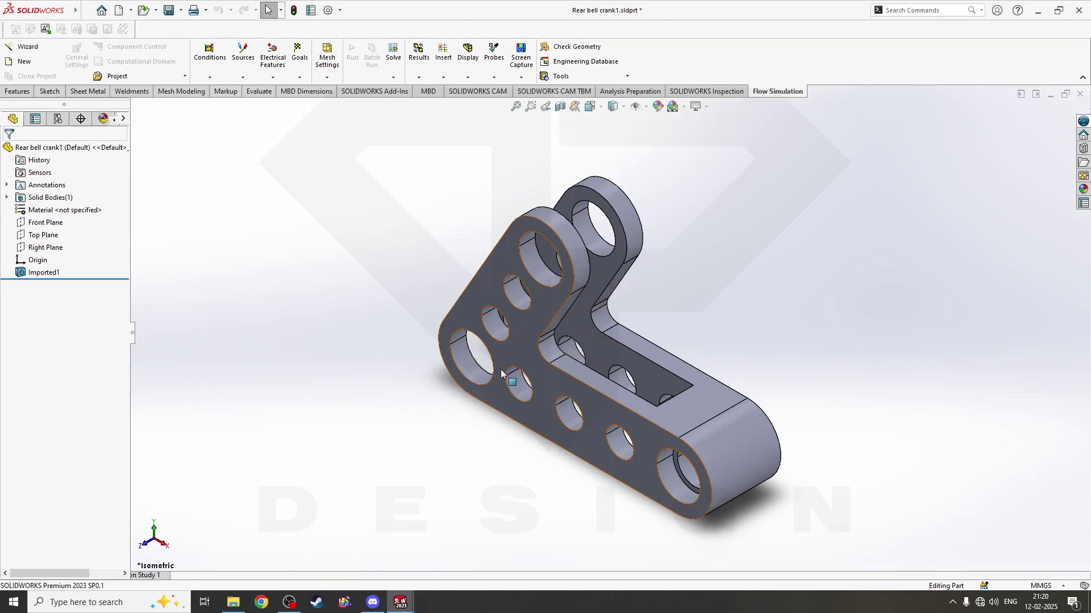
Run FeatureWorks Recognize Features on Imported1 with Volume and Drafts enabled, then proceed
right_click(46, 273)
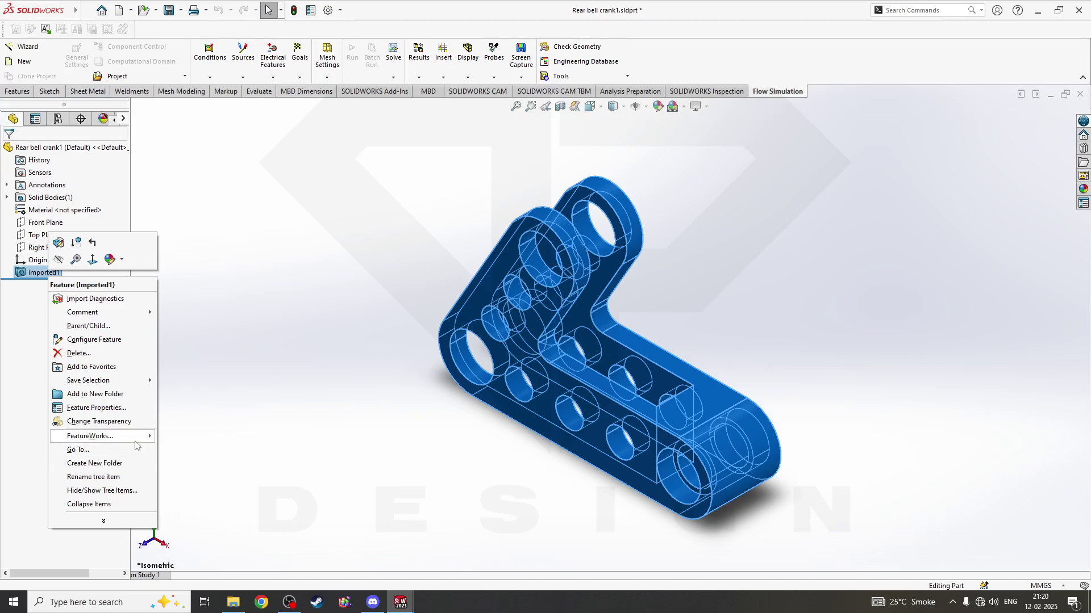
mouse_move(120, 437)
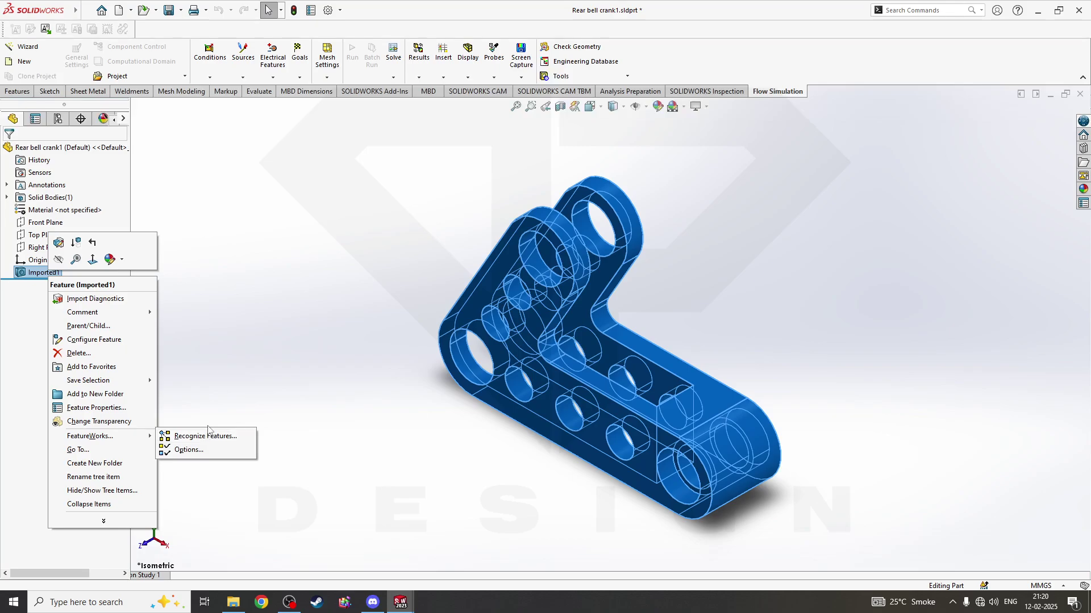
left_click(212, 440)
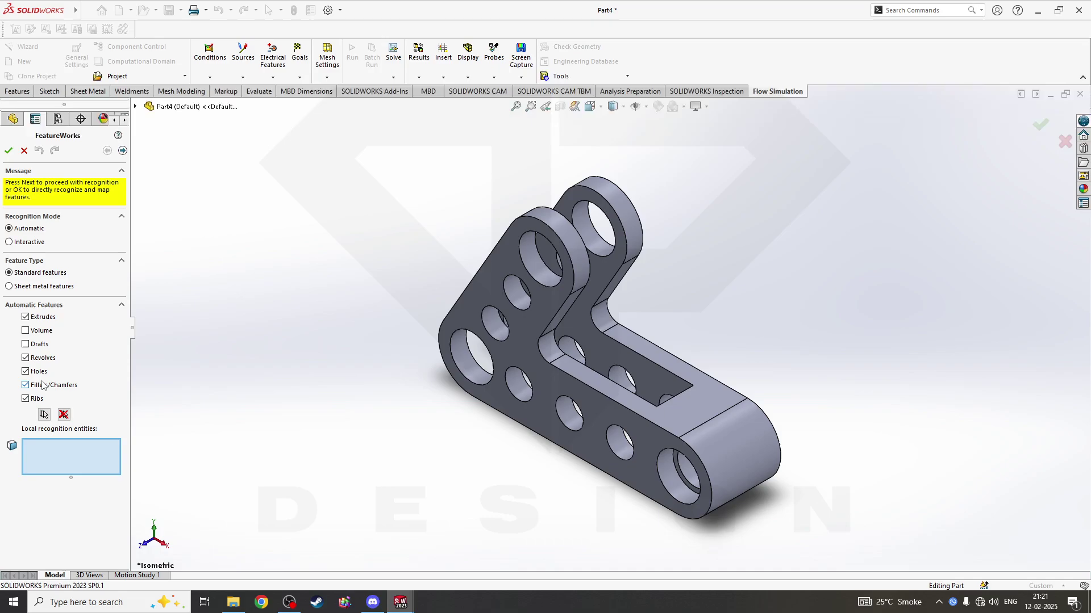
left_click(43, 348)
left_click(51, 332)
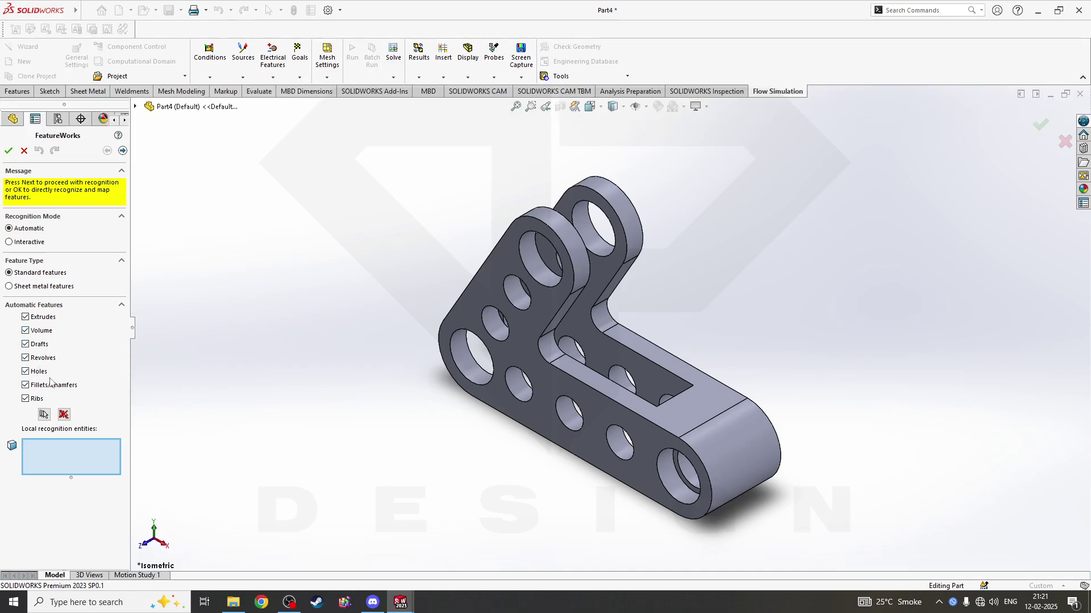
left_click(123, 150)
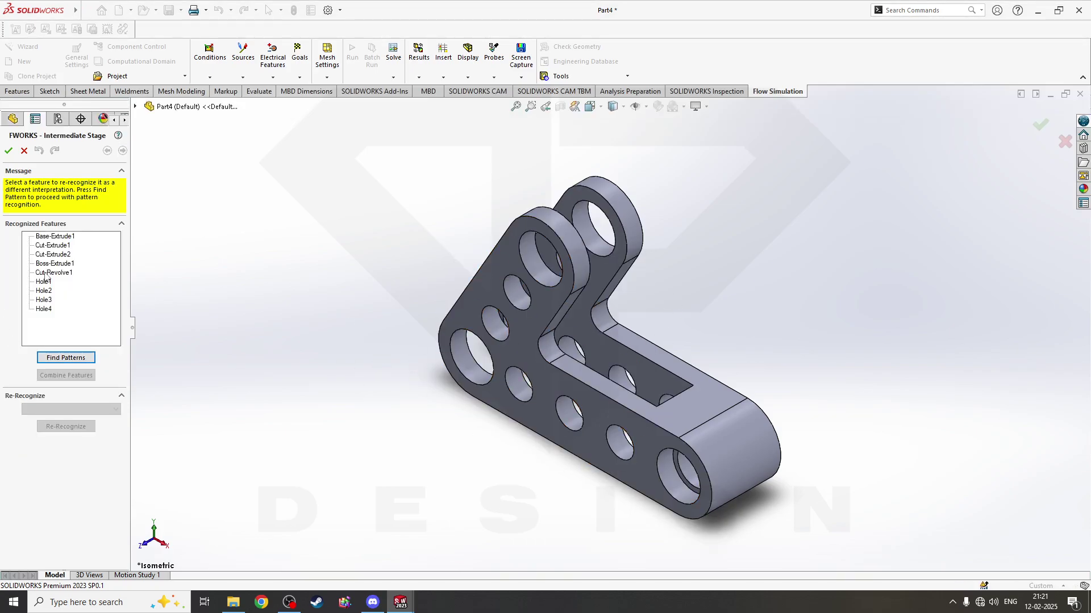
Select recognized features Base-Extrude1 through Hole4 and accept them
left_click(56, 236)
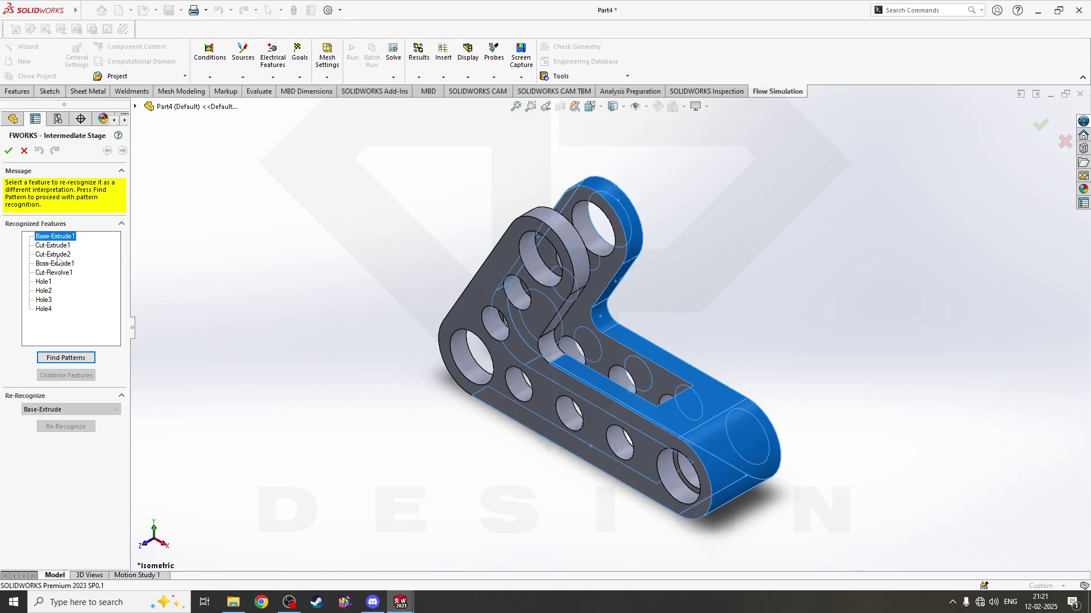
left_click(50, 311, "shift")
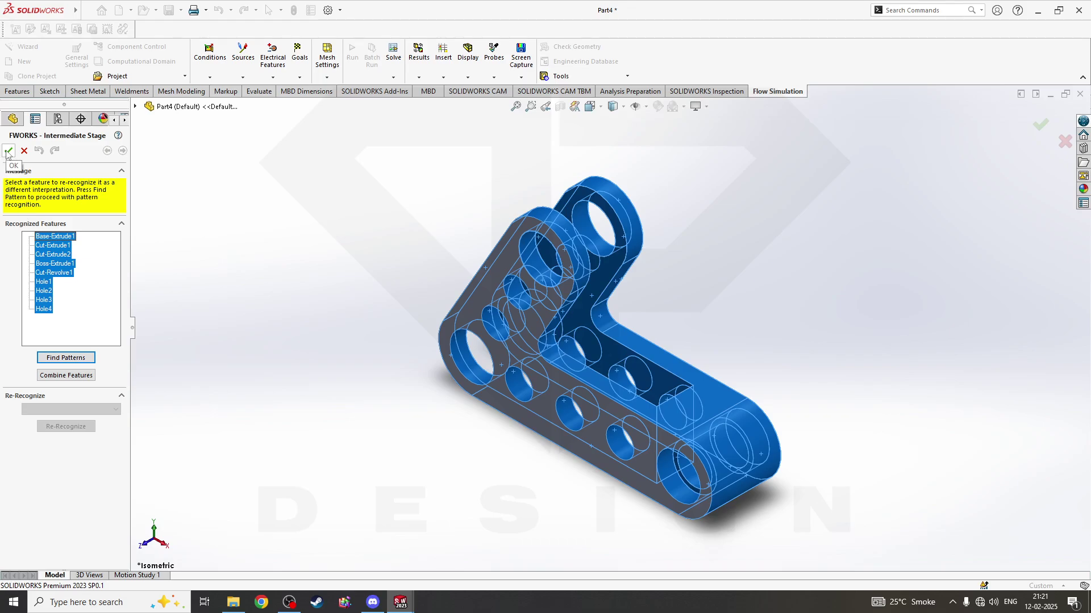
left_click(8, 155)
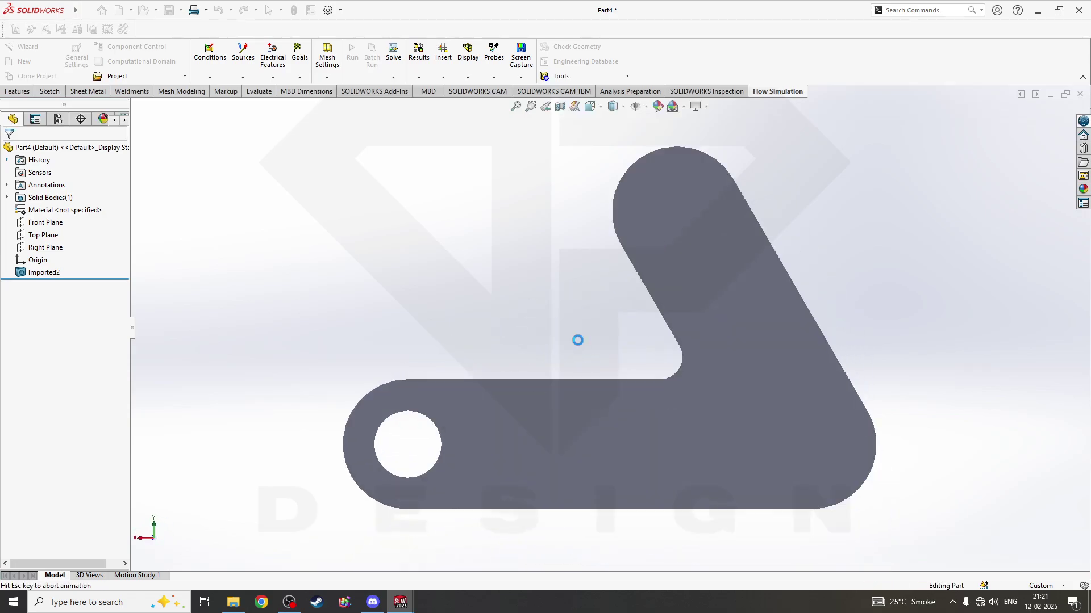
View the part from the right and isometric, then select Boss-Extrude1 through the last diameter hole
key("ctrl+4")
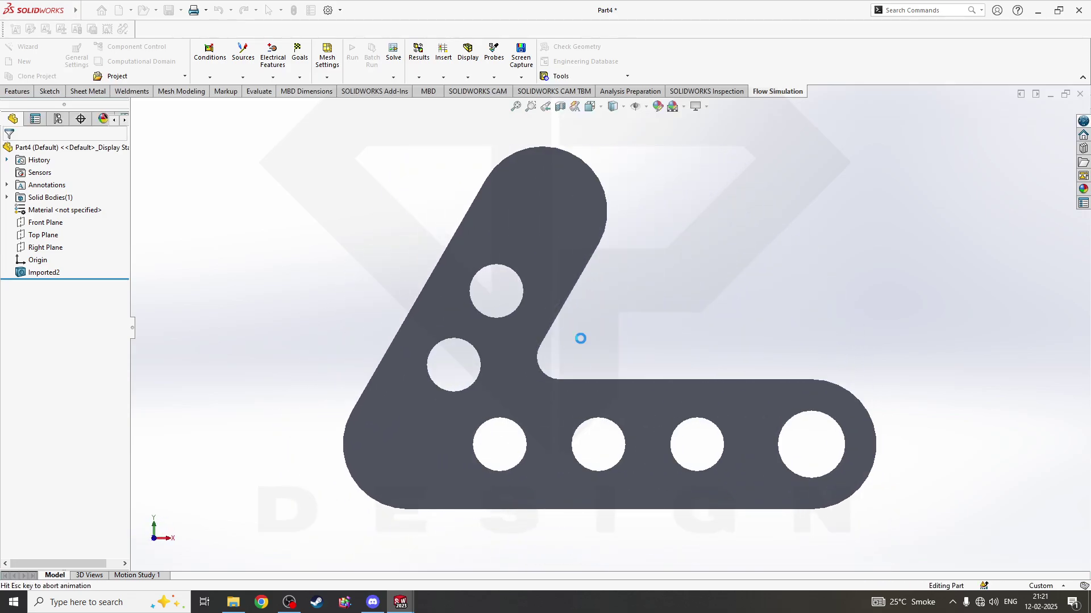
key("ctrl+7")
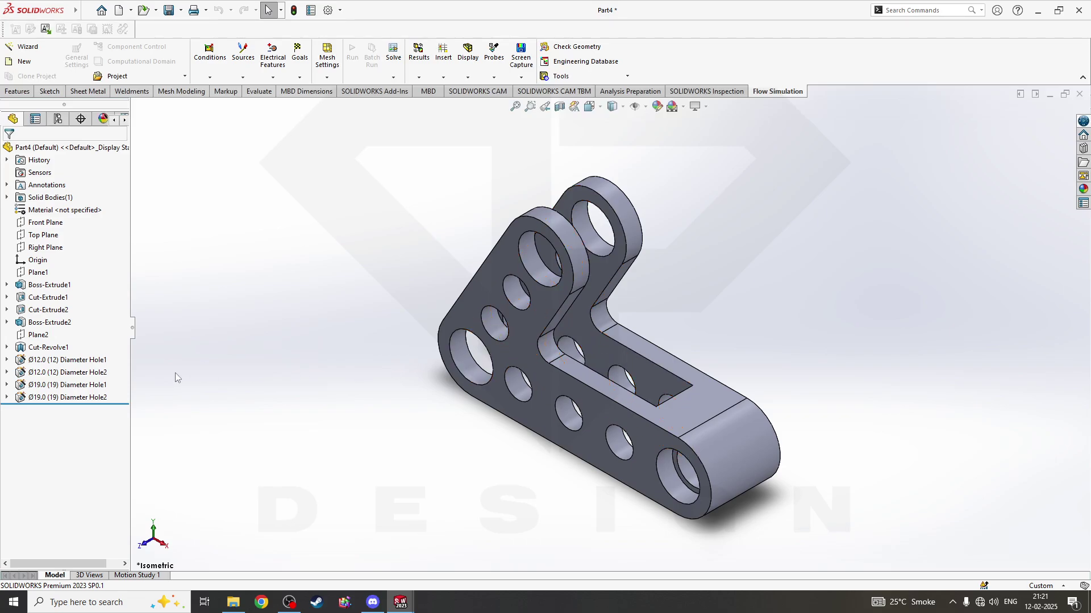
middle_click_drag(625, 341, 463, 336)
left_click(55, 286)
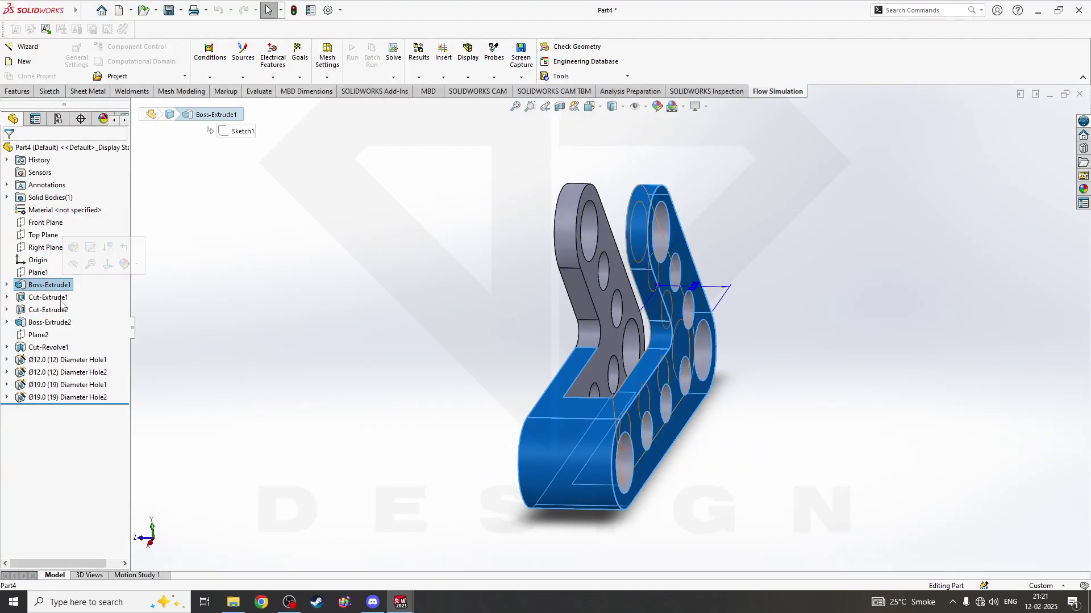
left_click(67, 397, "shift")
left_click(383, 350)
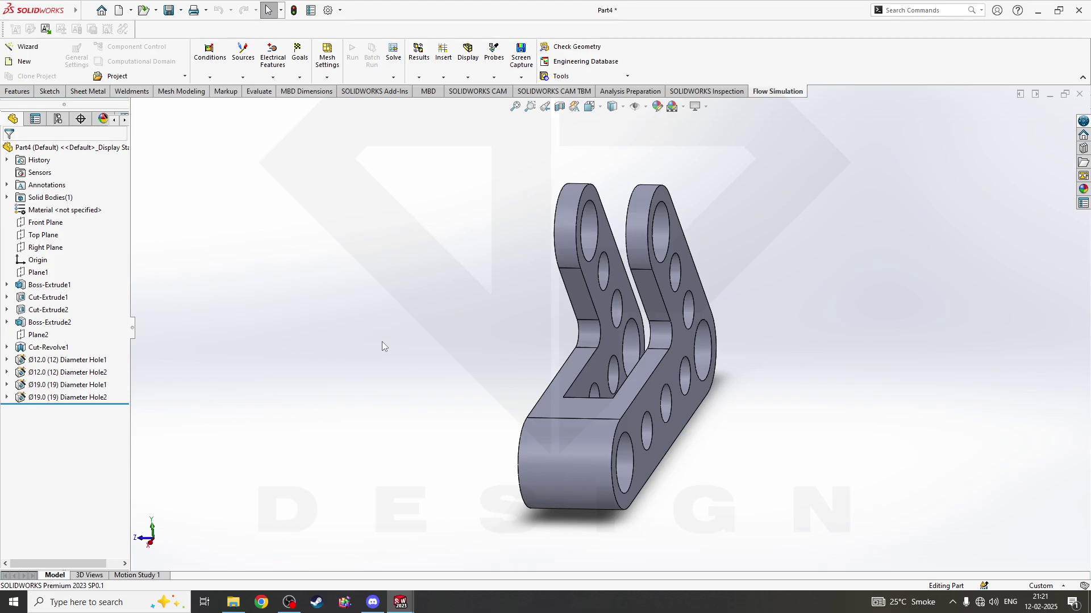
Orbit to show the slot and pick a face to identify its Boss-Extrude1 feature
middle_click_drag(385, 336, 513, 296)
middle_click_drag(689, 318, 665, 366)
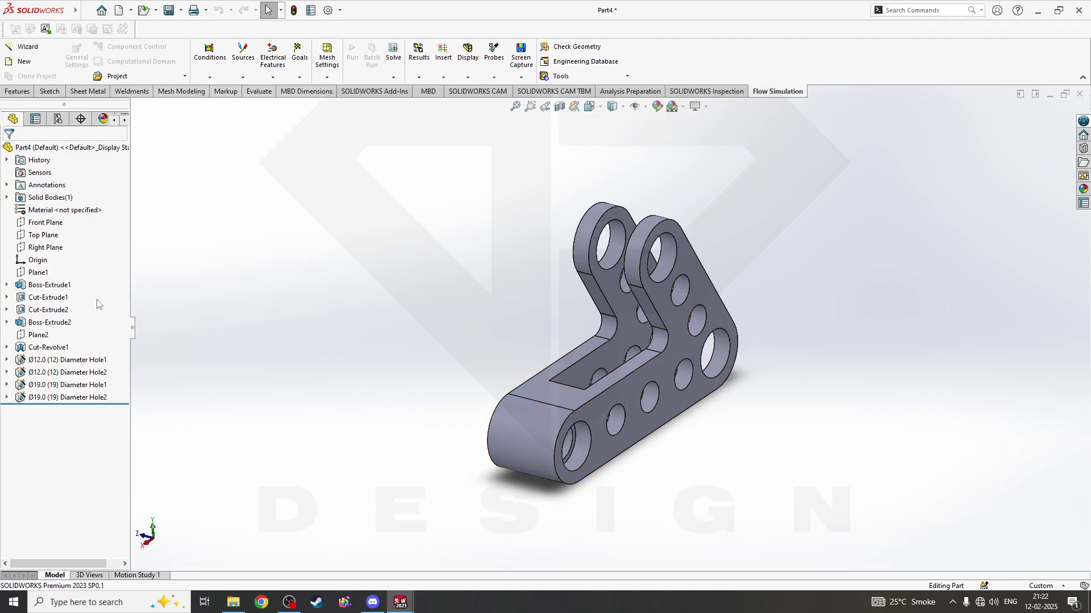
left_click(643, 370)
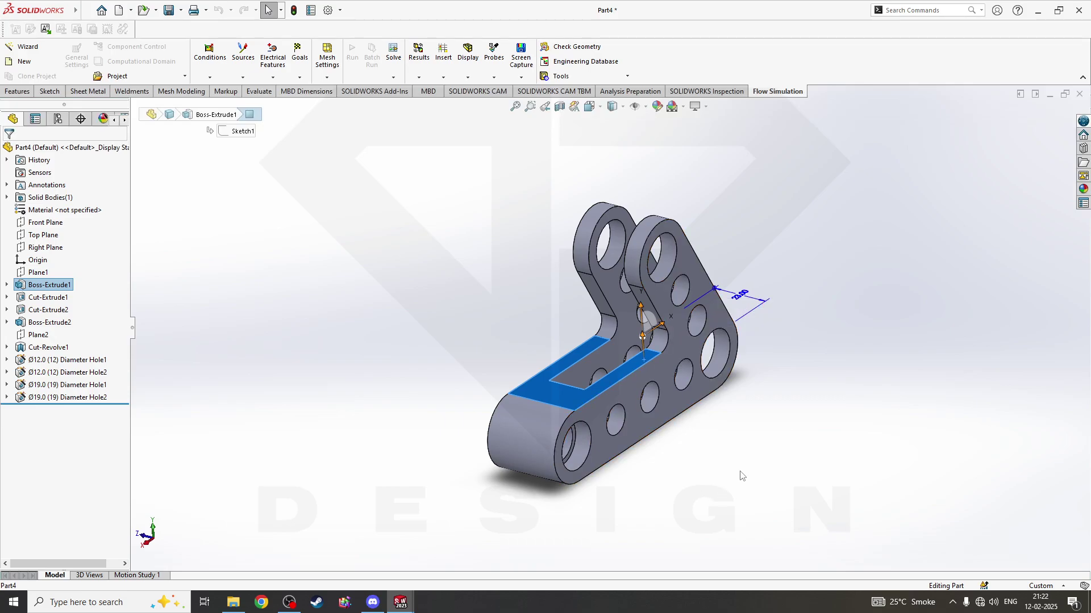
left_click(693, 446)
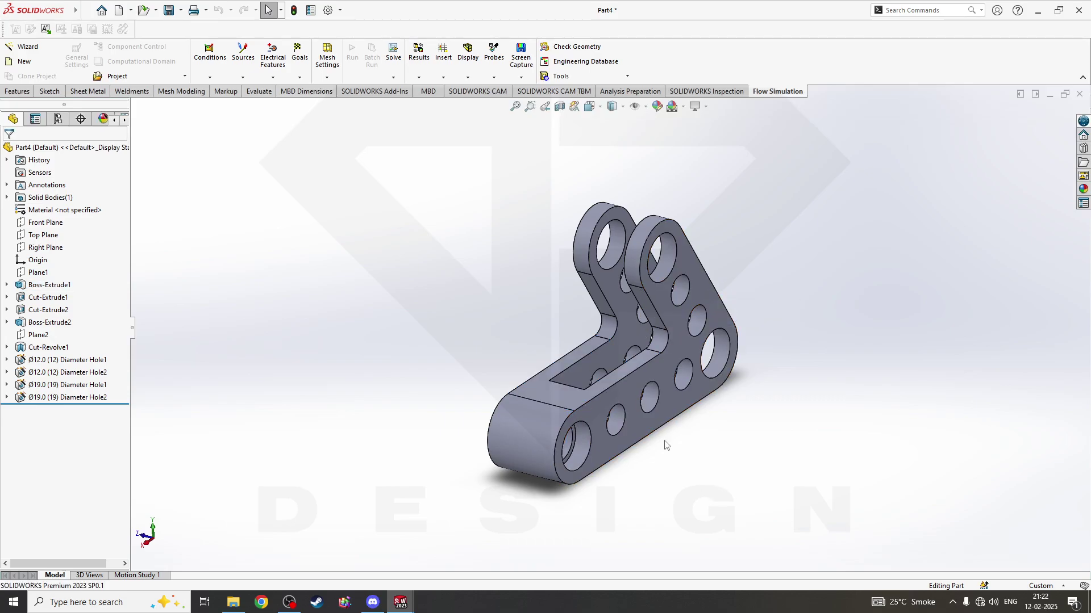
middle_click_drag(664, 446, 756, 429)
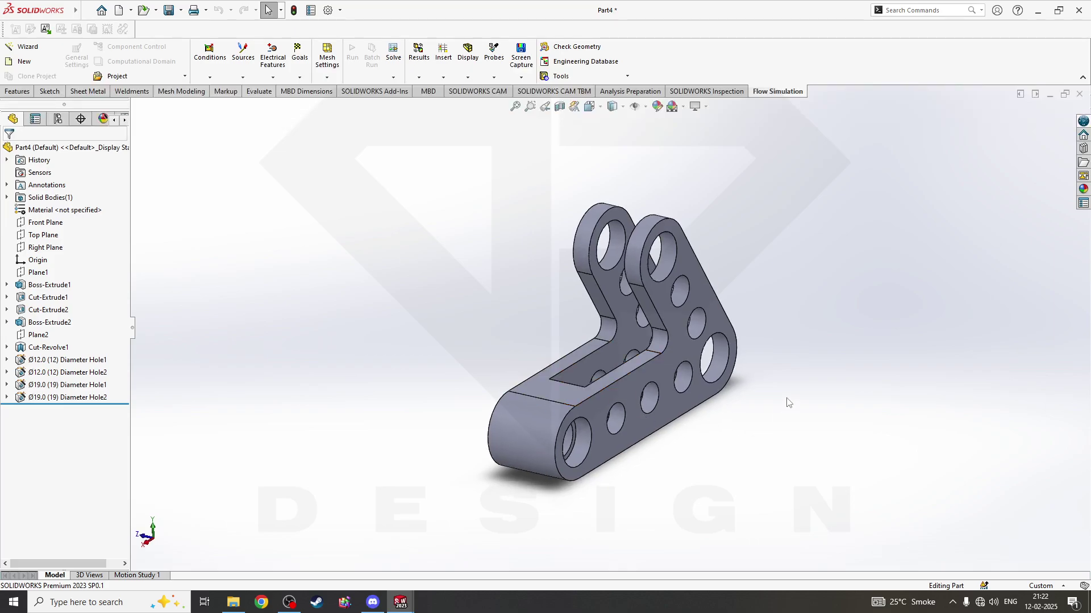